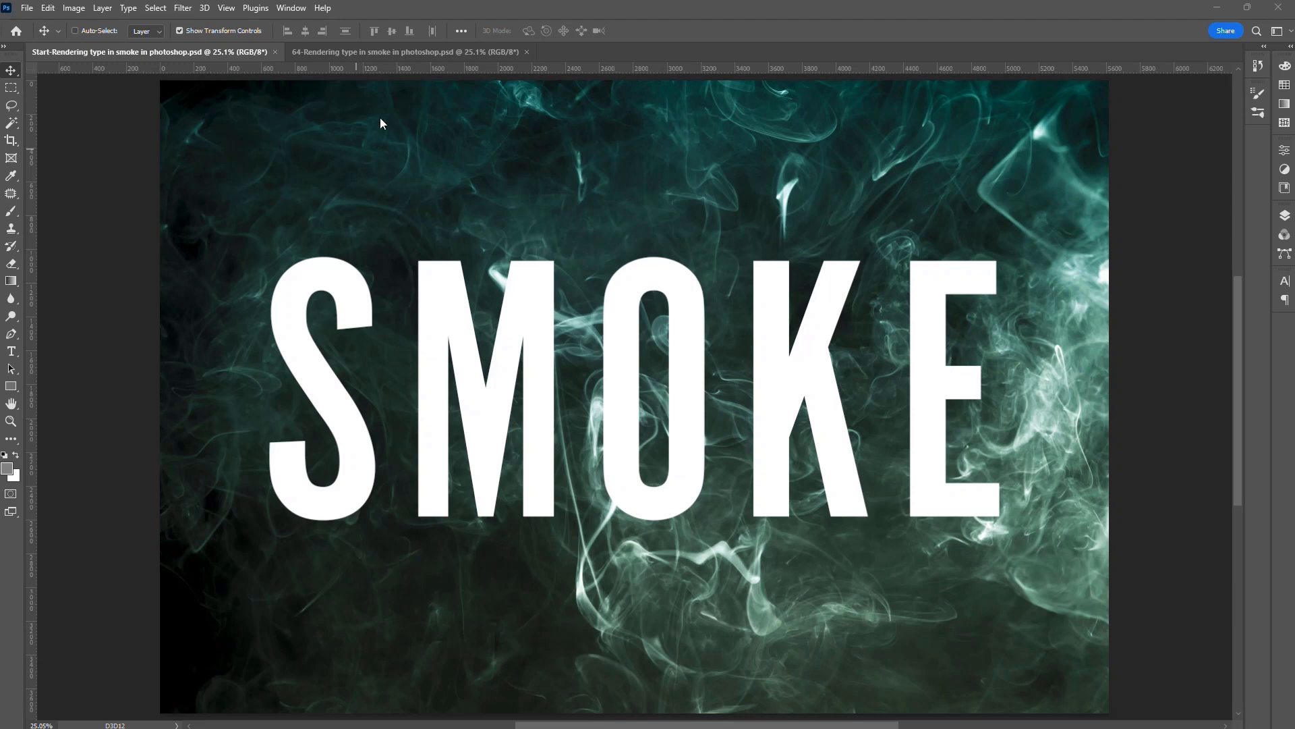
left_click(399, 55)
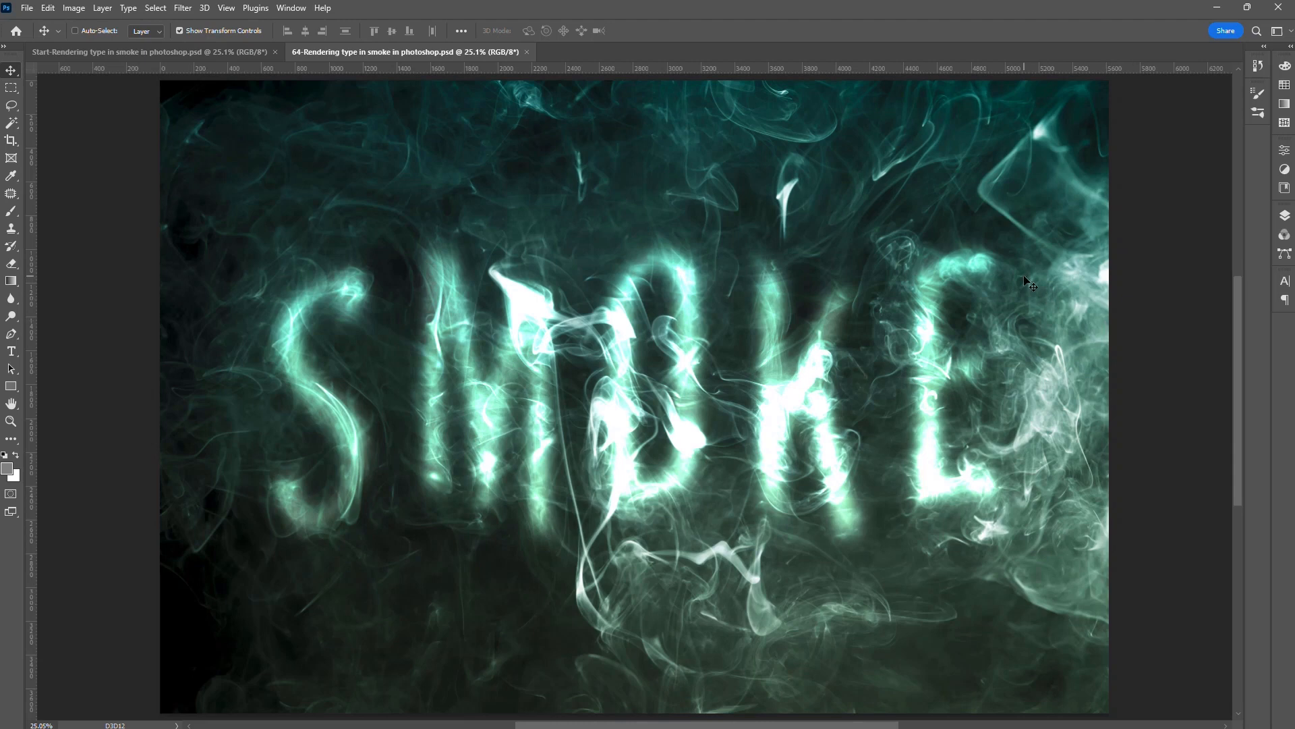
left_click(97, 52)
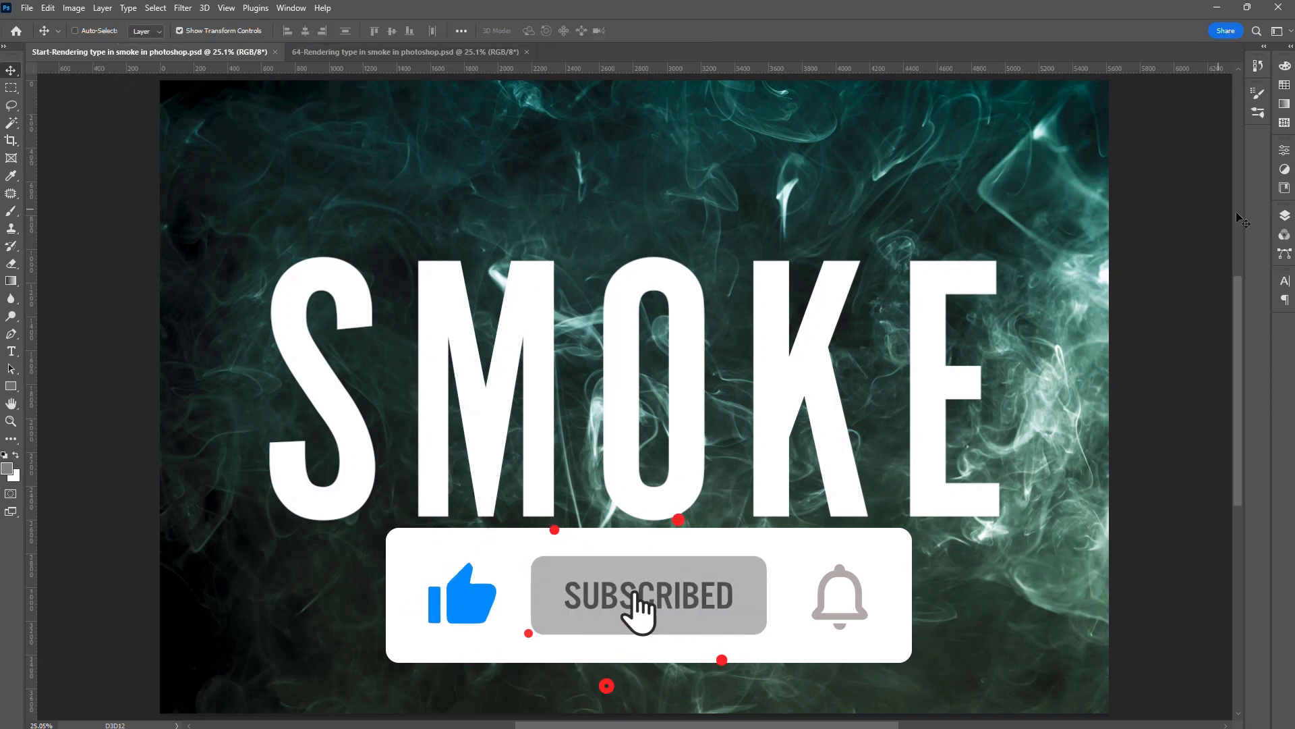
- Add a new layer directly above the smoke photo layer 11 and fill it with the default black foreground color
left_click(1286, 216)
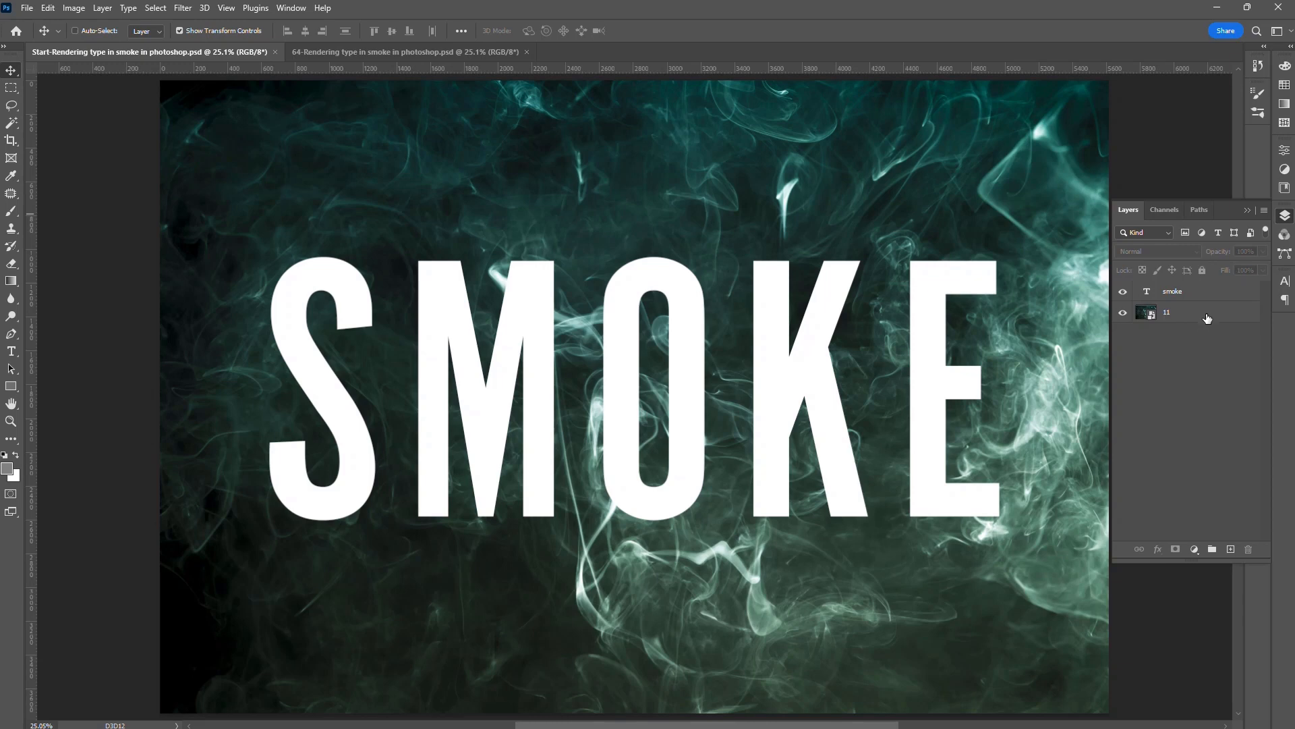
left_click(1207, 318)
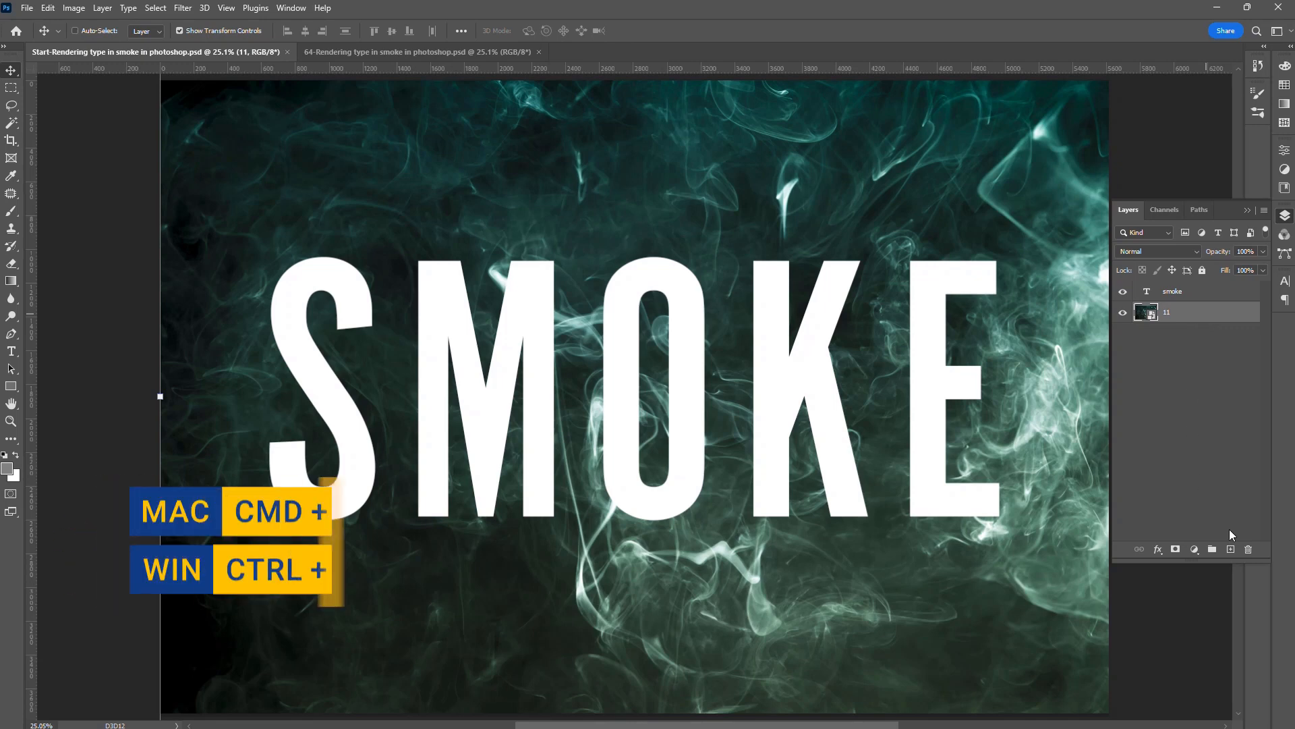
left_click(1230, 550)
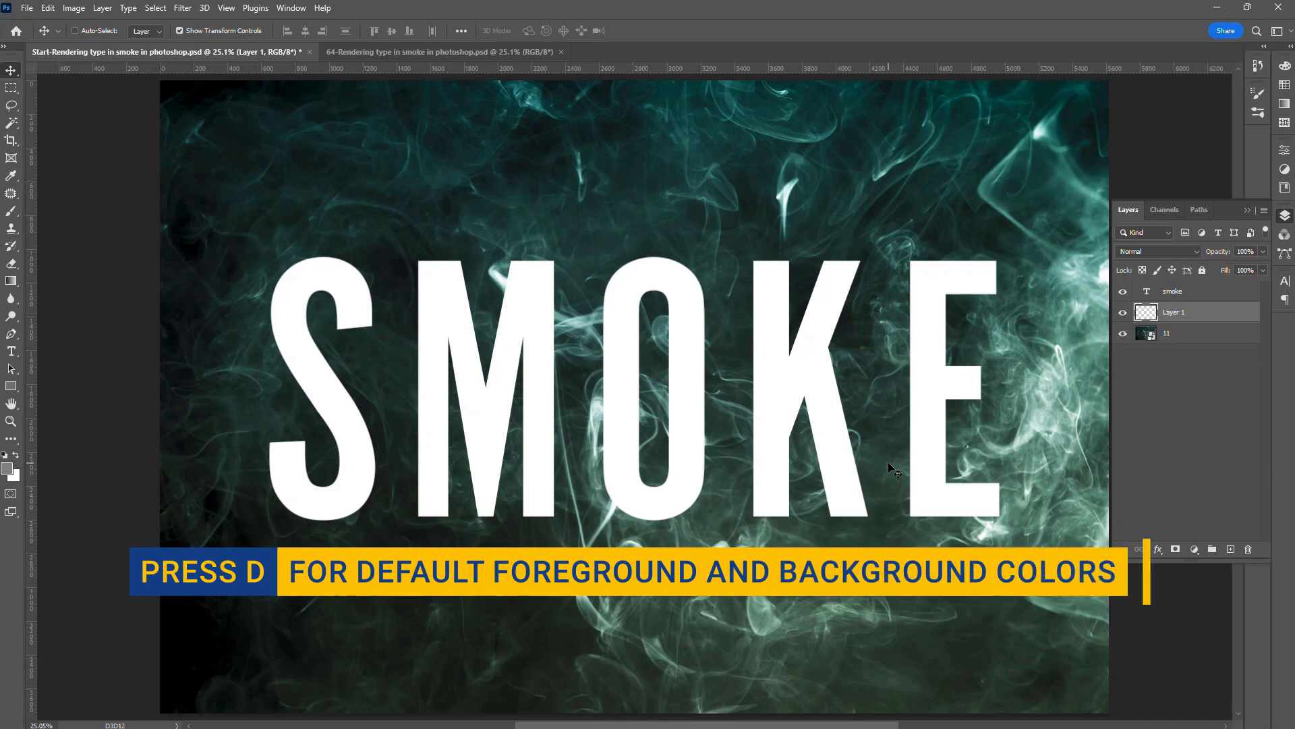
key("d")
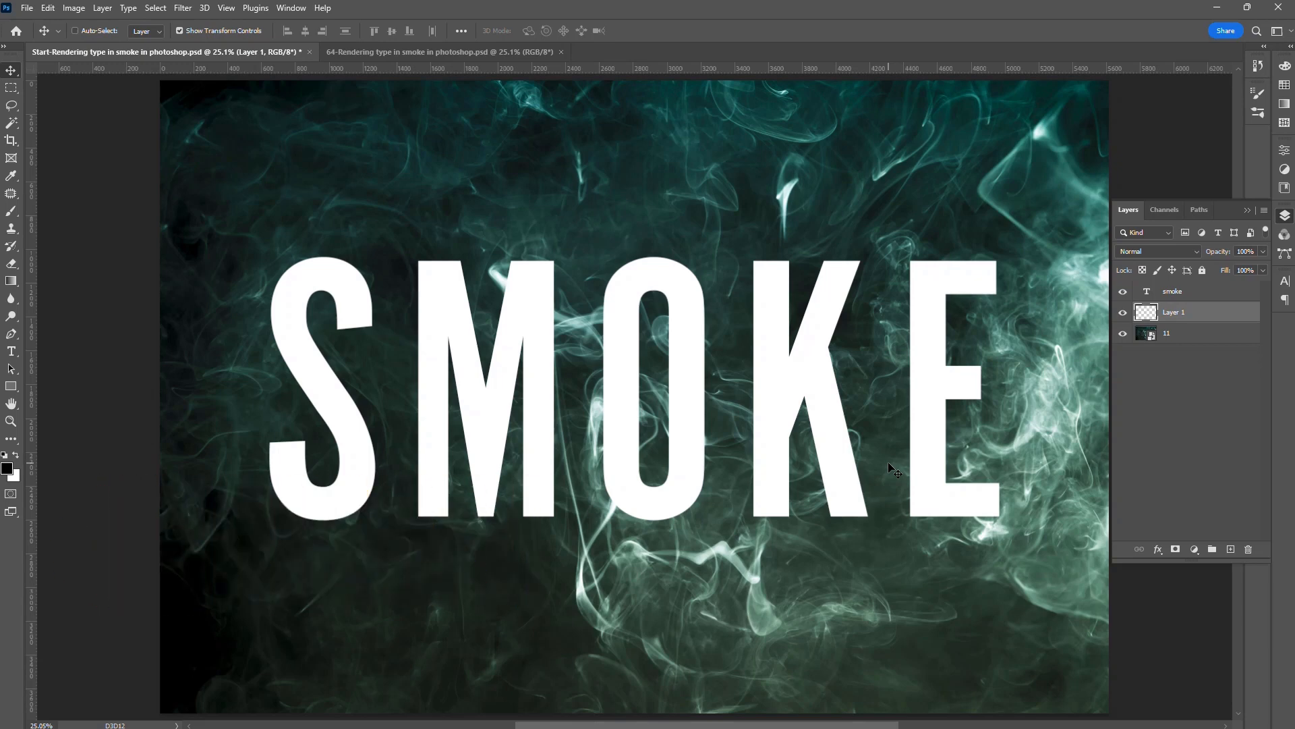
key("alt+BackSpace")
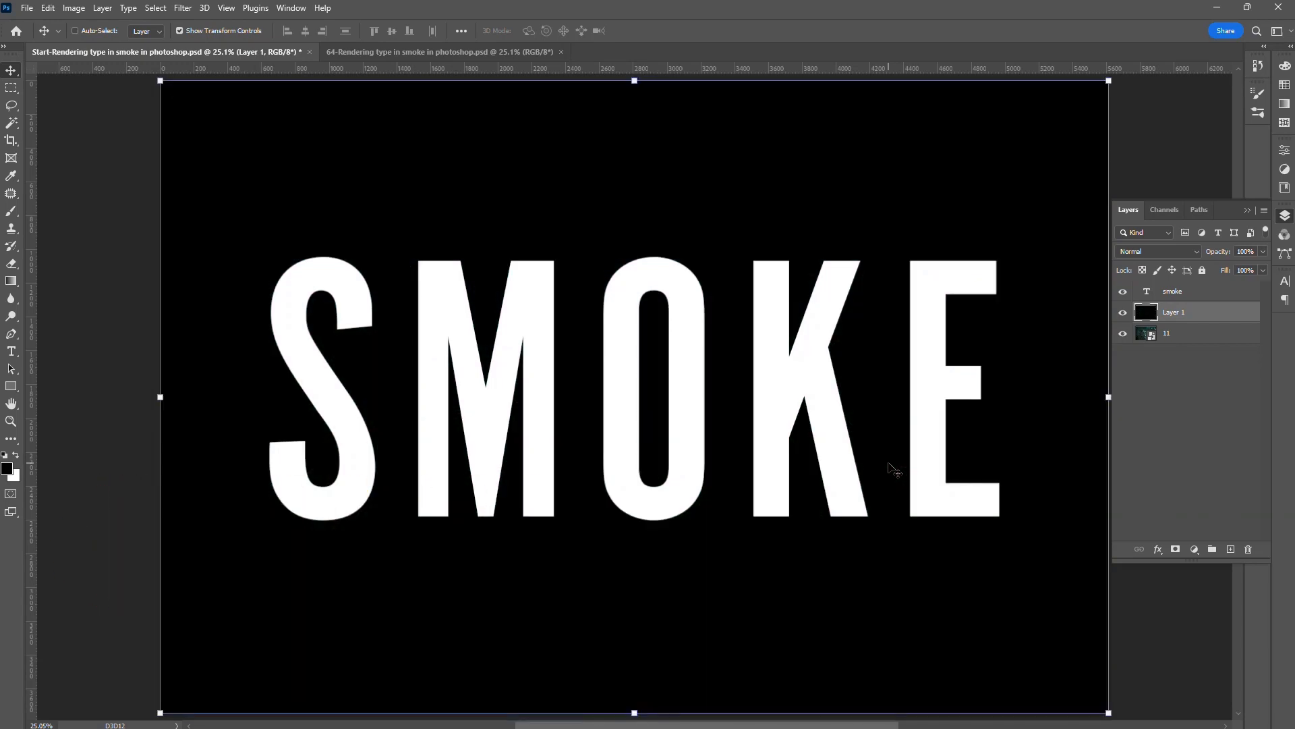
- Convert the smoke text layer and the black Layer 1 together into one smart object
left_click(1223, 297, "shift")
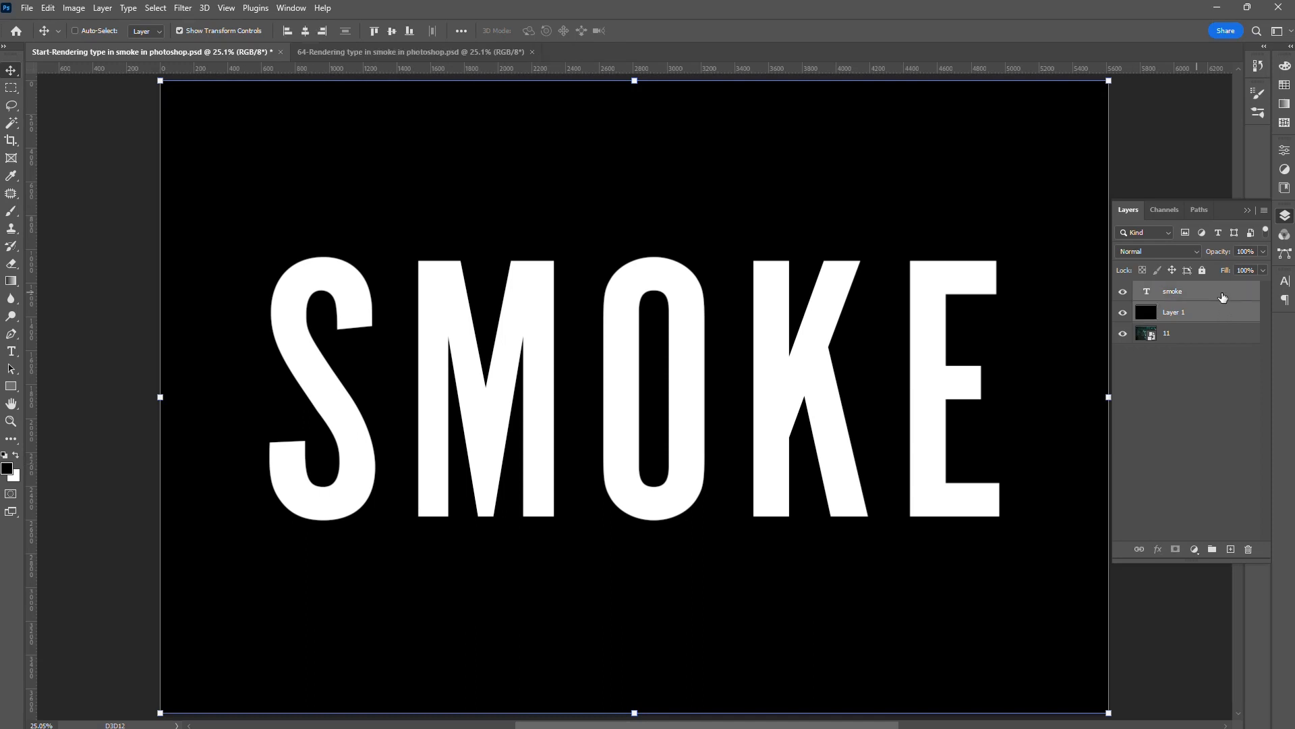
right_click(1223, 297)
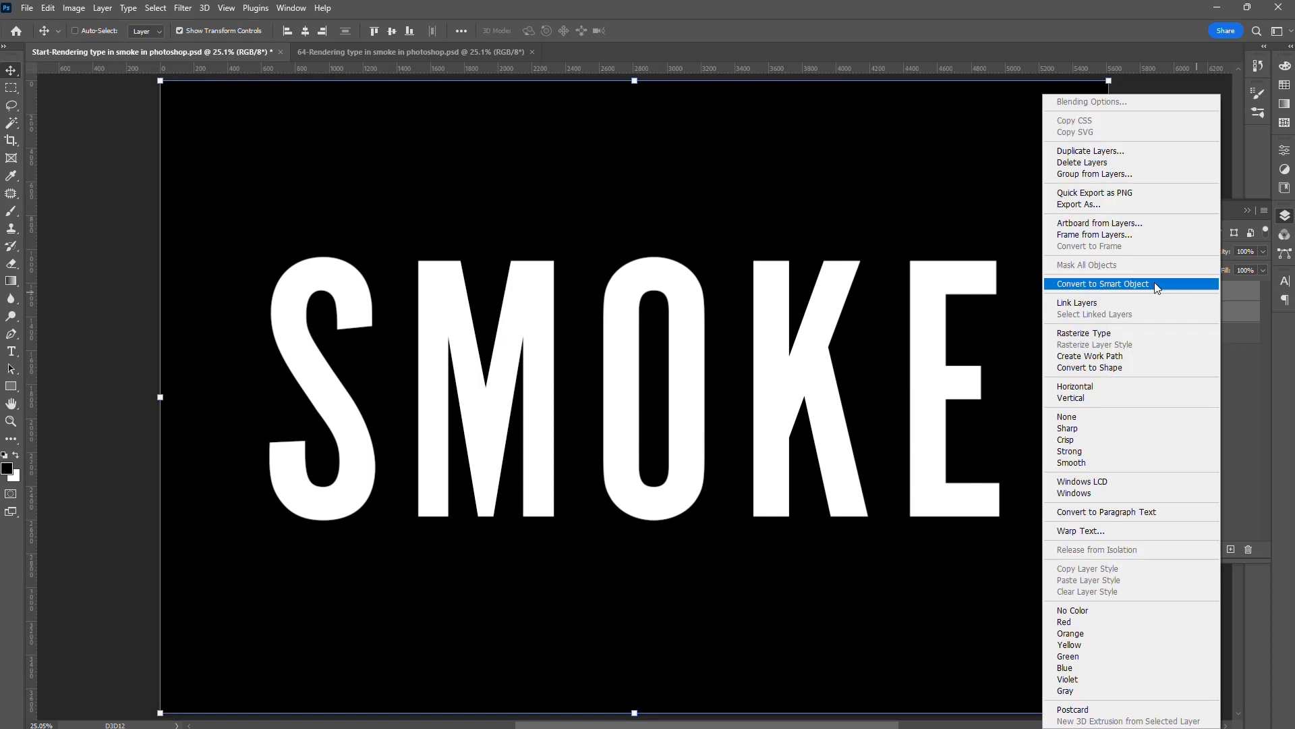
left_click(1155, 284)
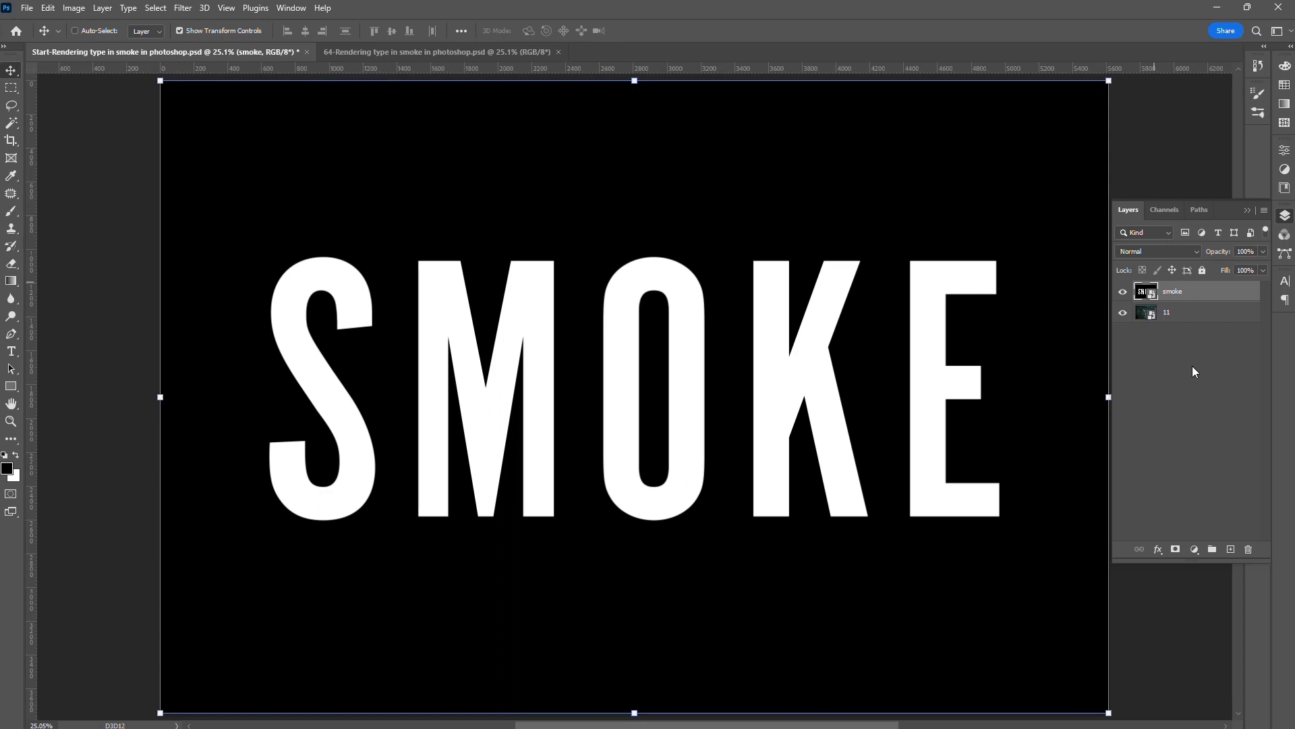
- Apply a randomized sine Wave filter to the smoke smart object: 5 generators, wavelength 10–900, amplitude 5–75, scale 1% horizontal and 100% vertical
left_click(182, 7)
mouse_move(238, 210)
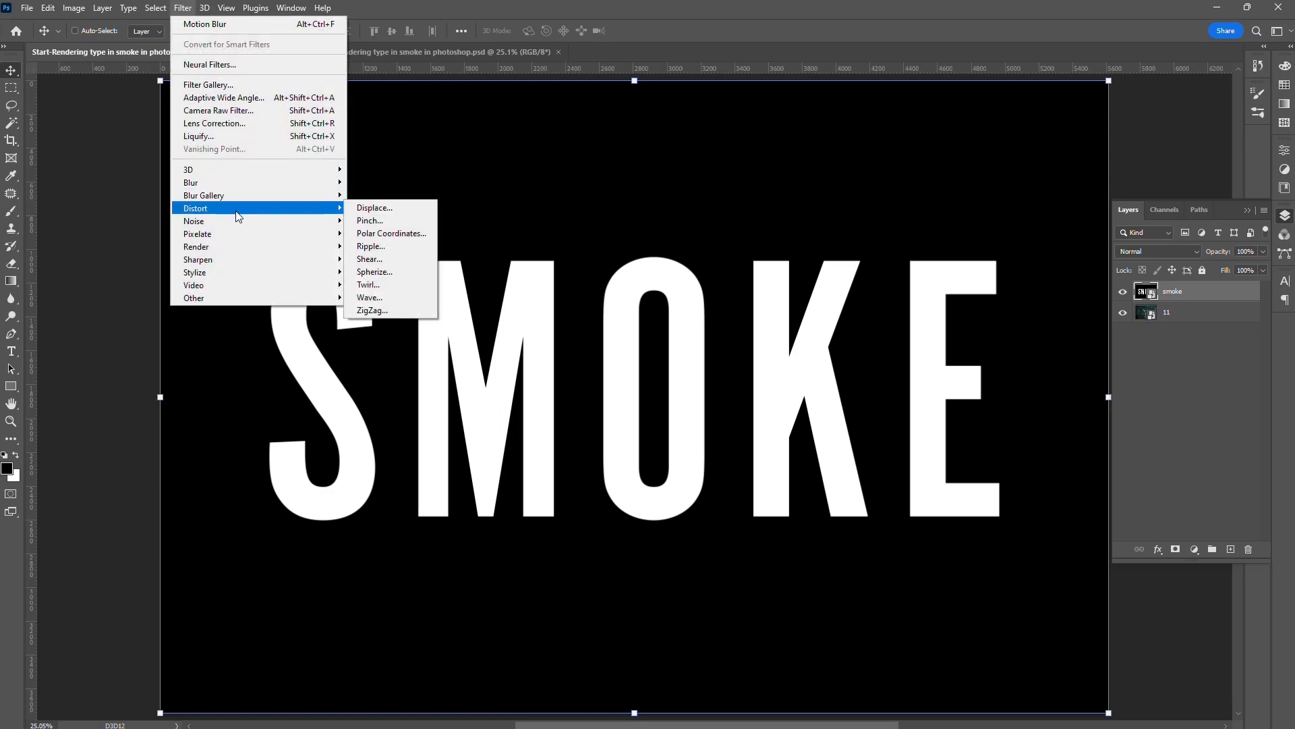
left_click(403, 301)
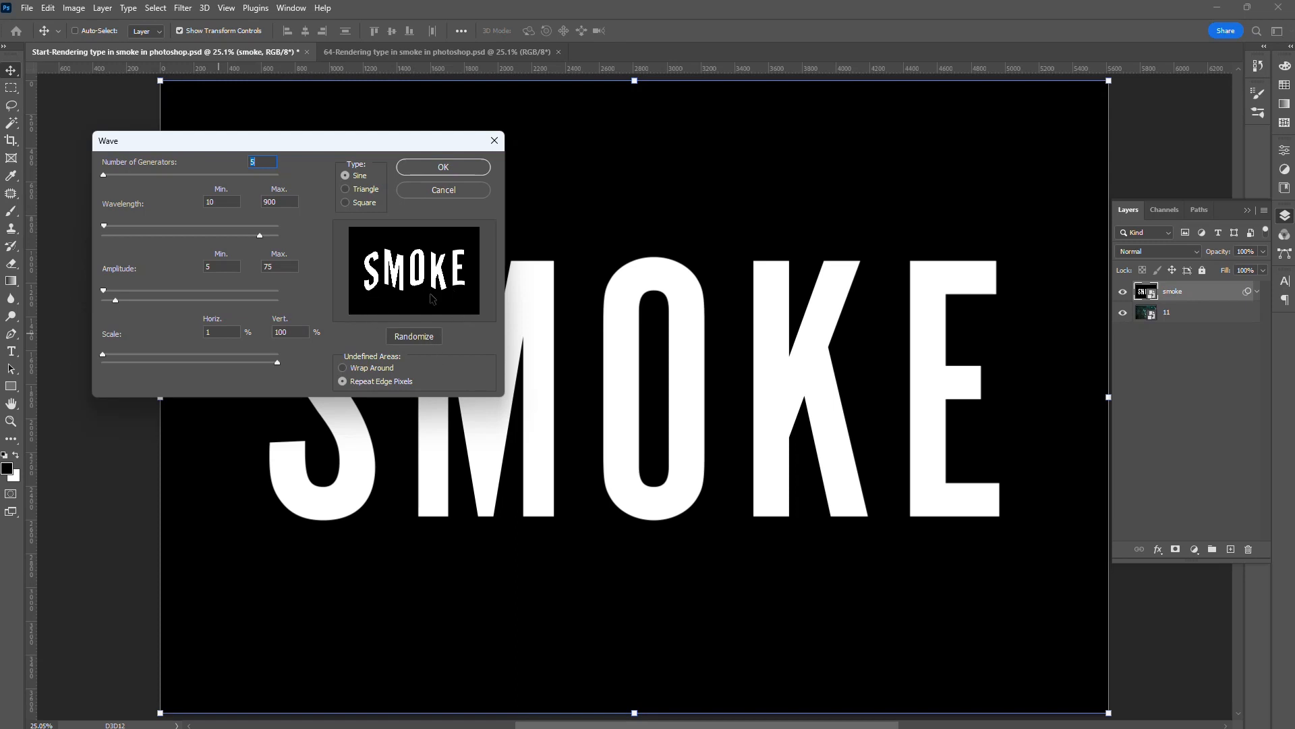
left_click(414, 337)
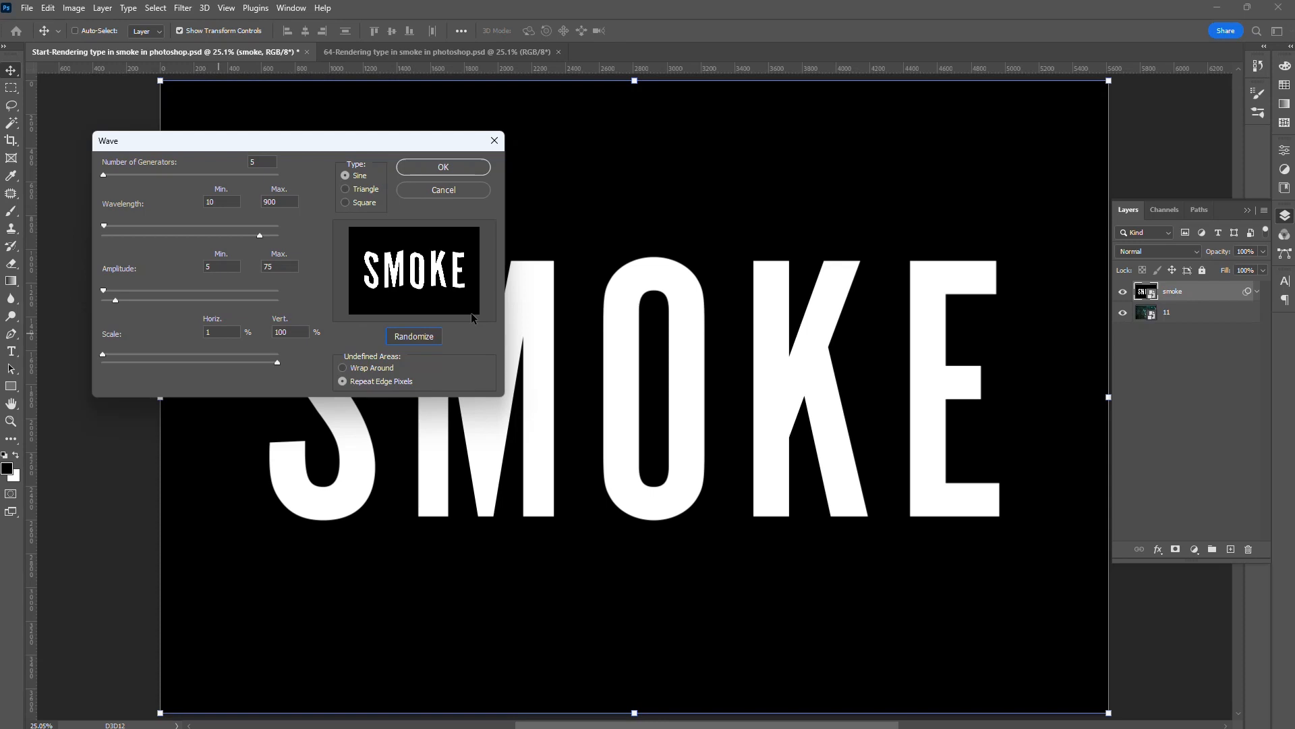
left_click(449, 168)
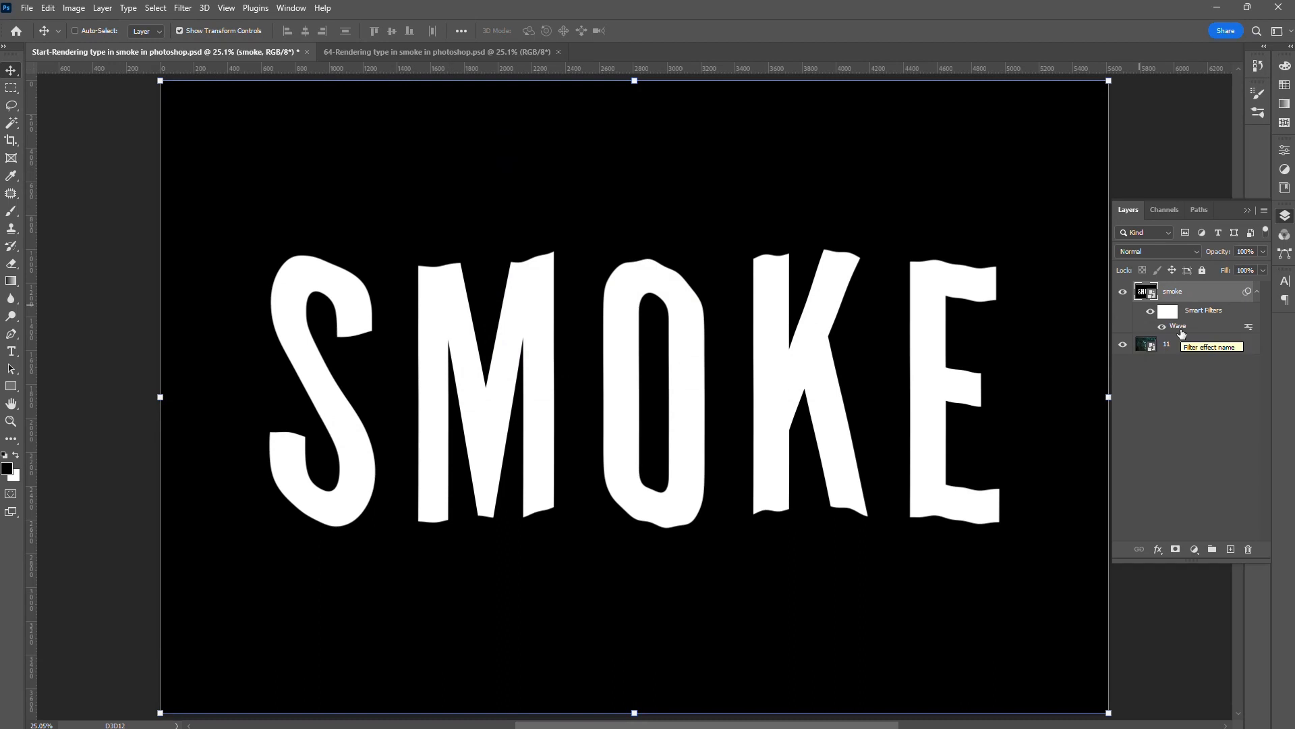
- Reopen the Wave smart filter and randomize it again for a different distortion of the letters
double_click(1180, 328)
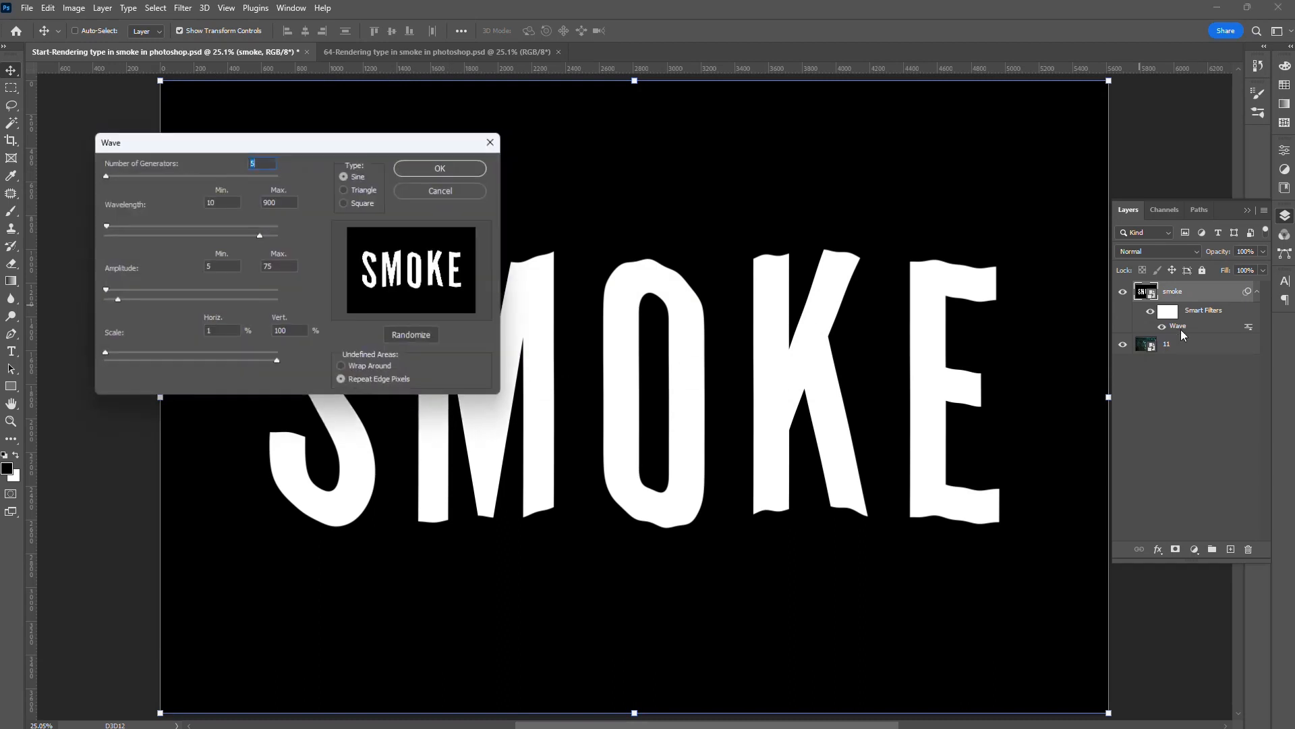
left_click(424, 336)
left_click(424, 336)
left_click(423, 336)
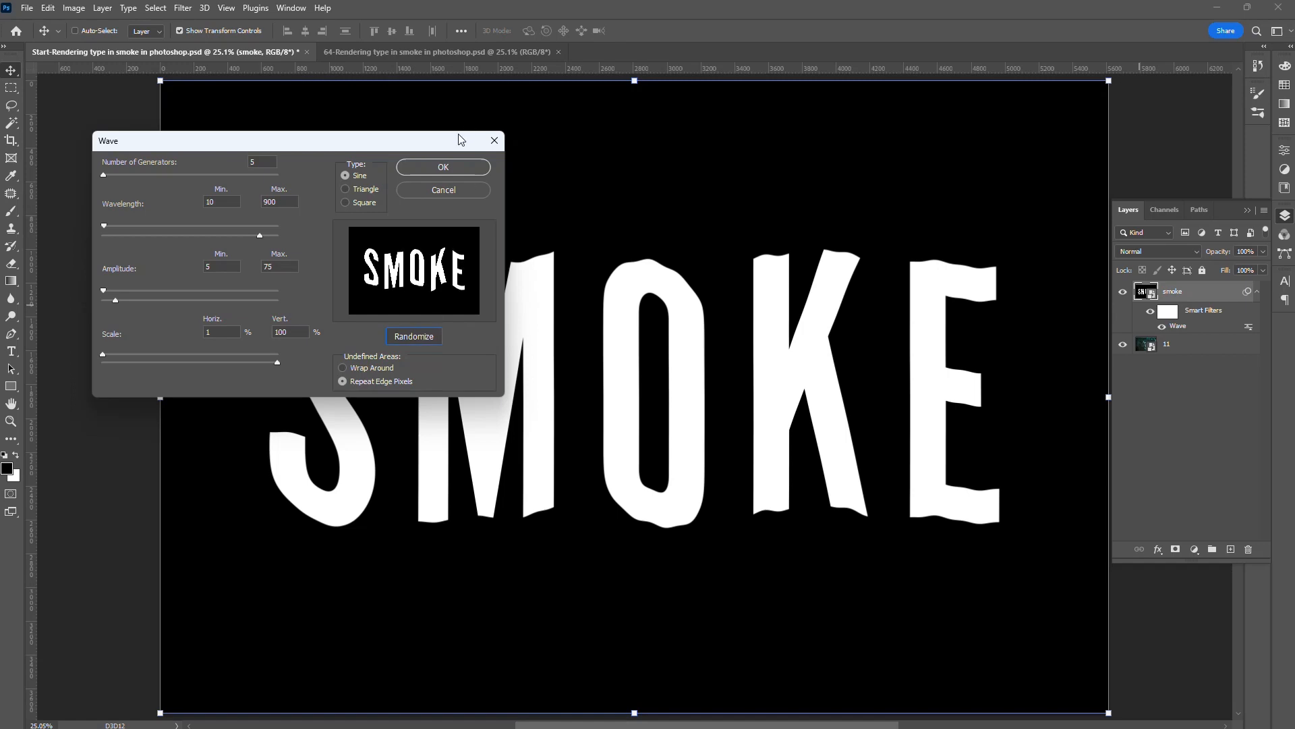
left_click(455, 166)
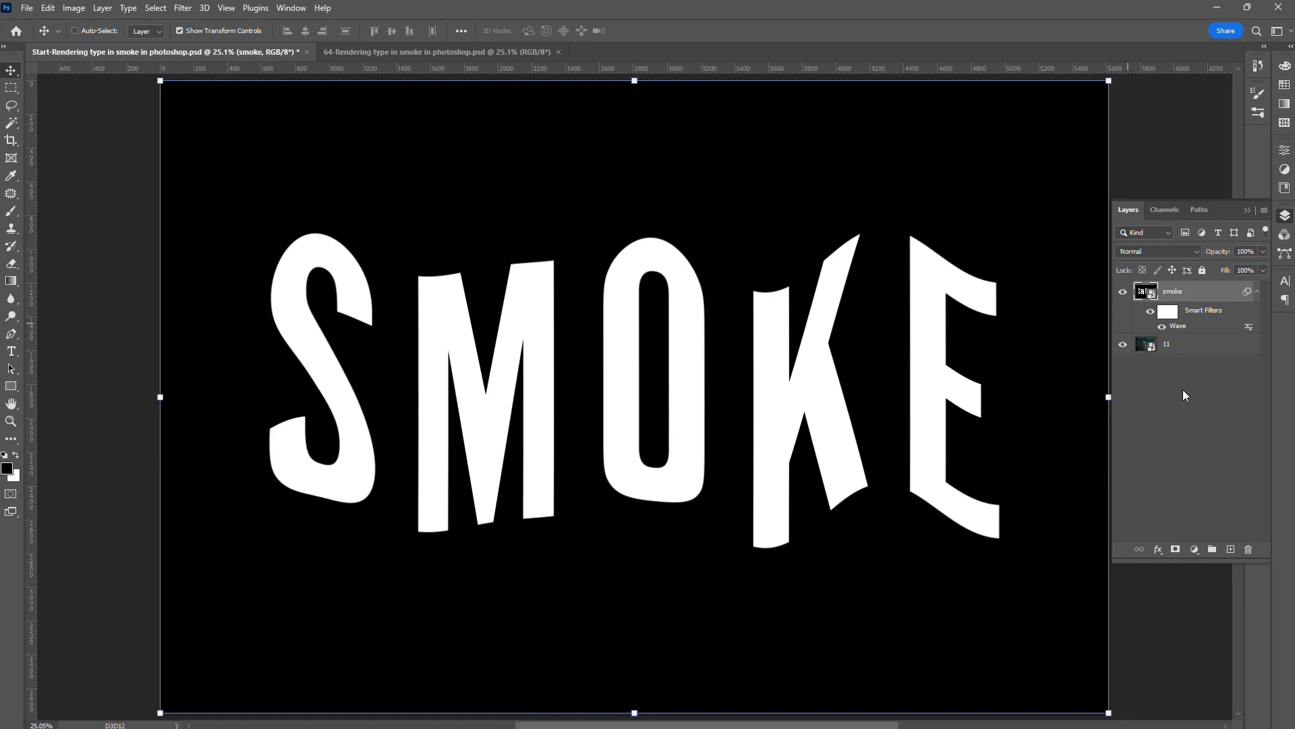
left_click(187, 8)
mouse_move(269, 182)
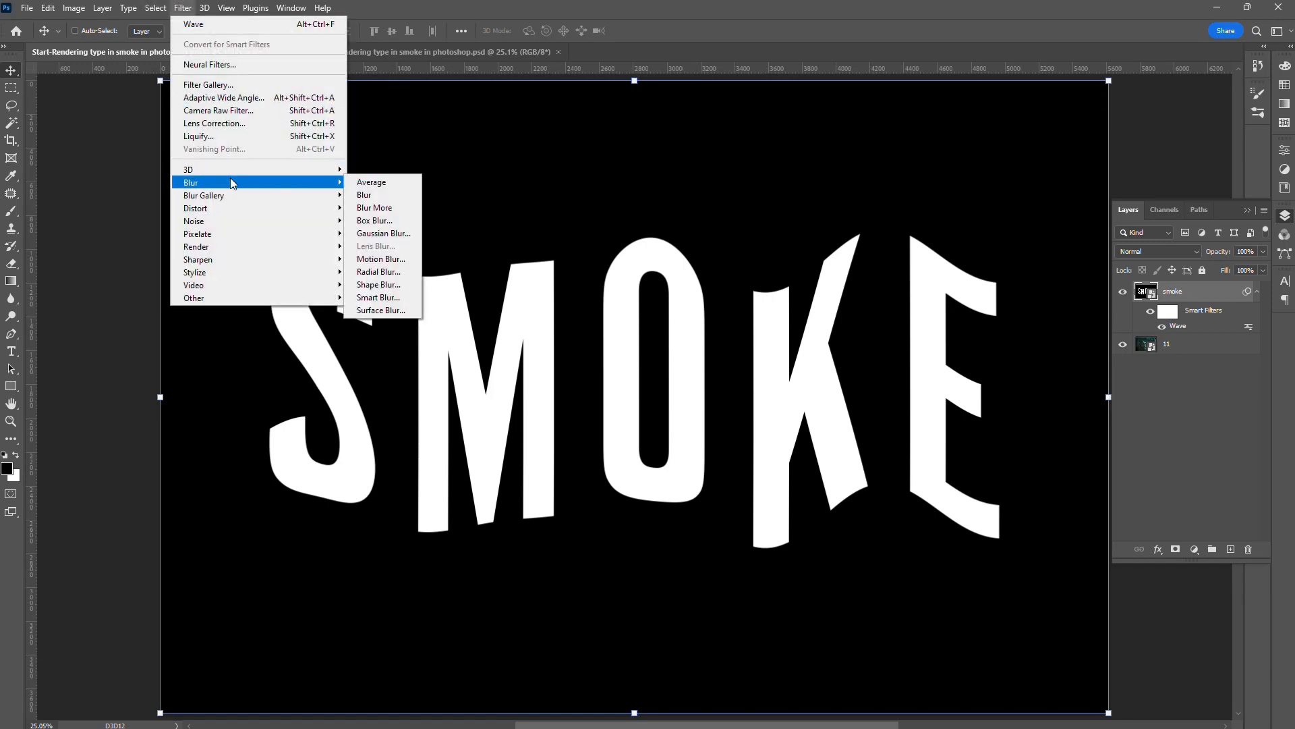
left_click(395, 258)
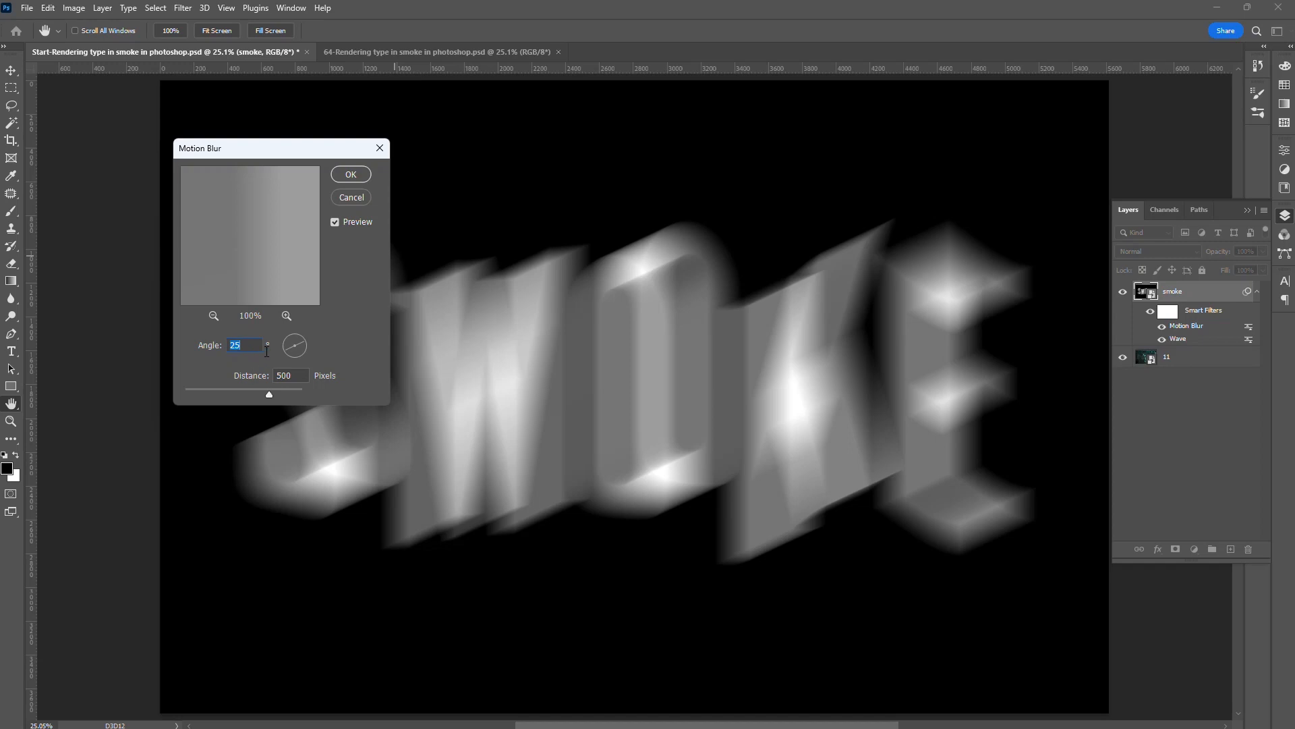
left_click(351, 196)
left_click(1123, 292)
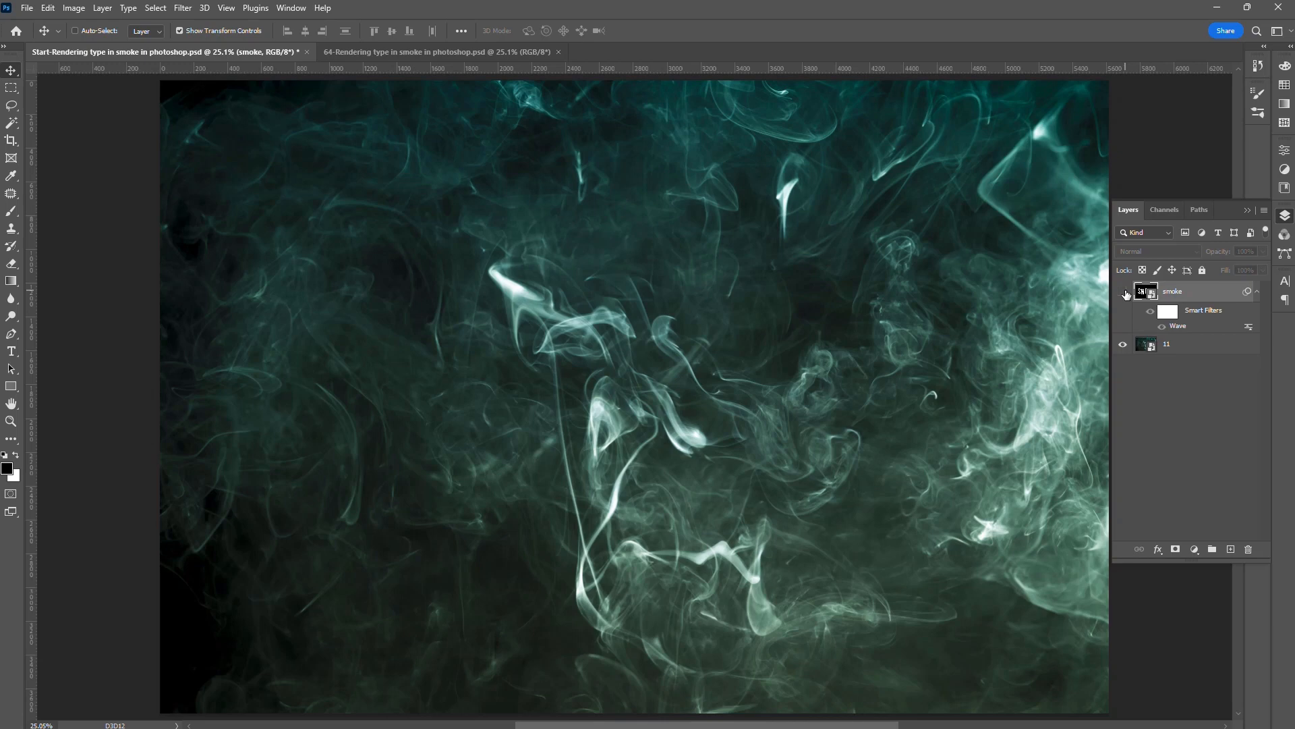
left_click(1124, 293)
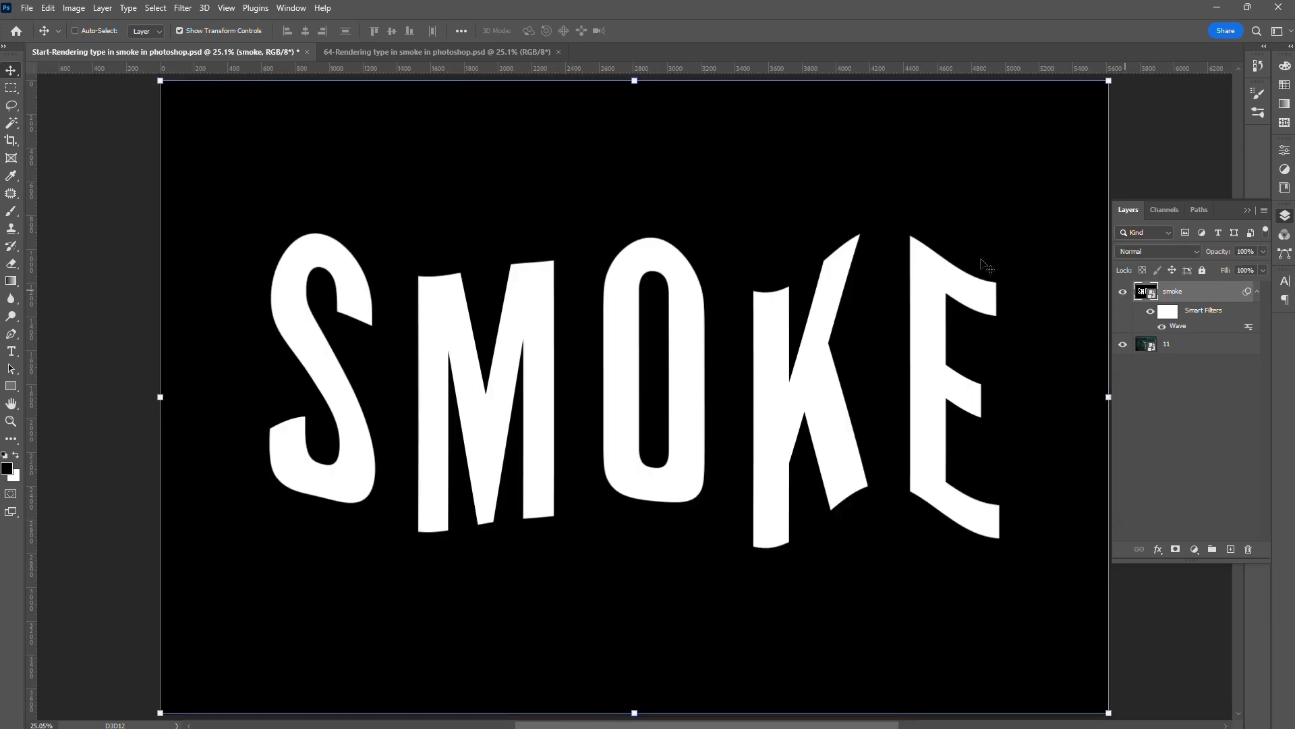
- Apply a Motion Blur filter to the smoke smart object with a 90° angle and a distance of 150 pixels
left_click(183, 9)
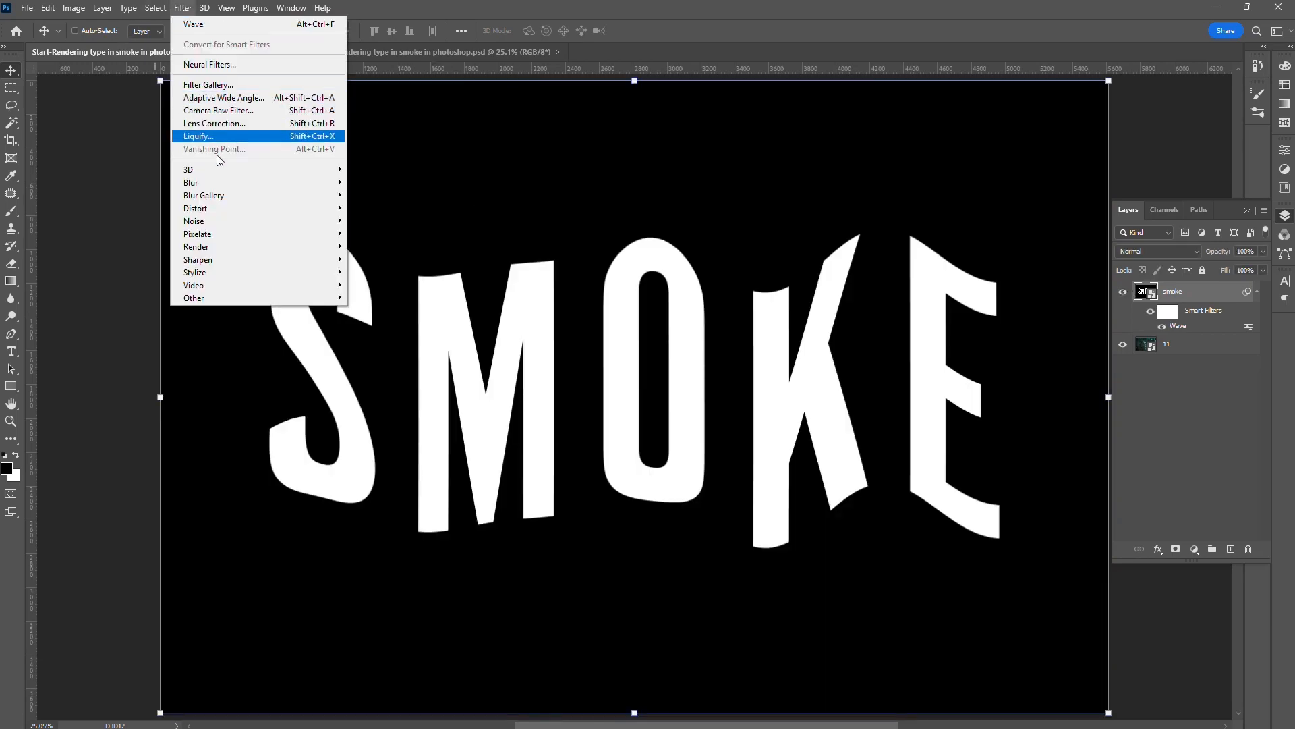
mouse_move(225, 184)
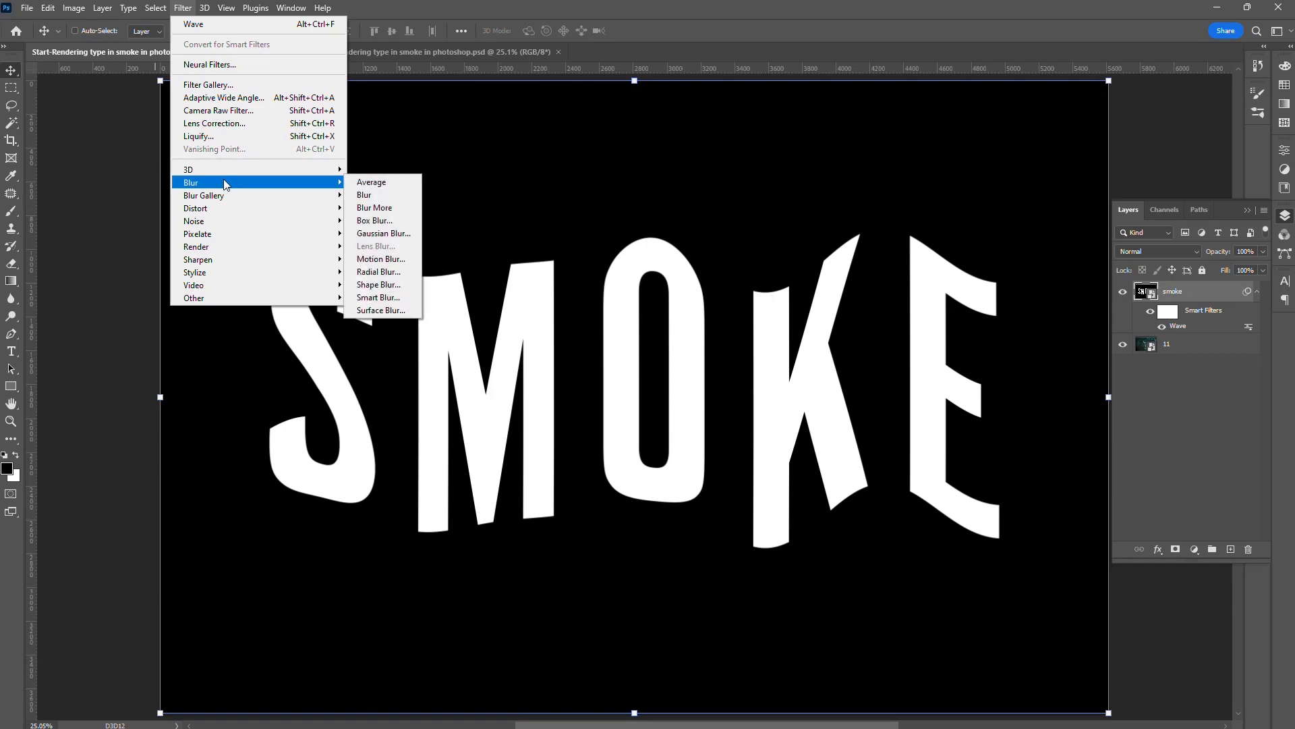
left_click(411, 259)
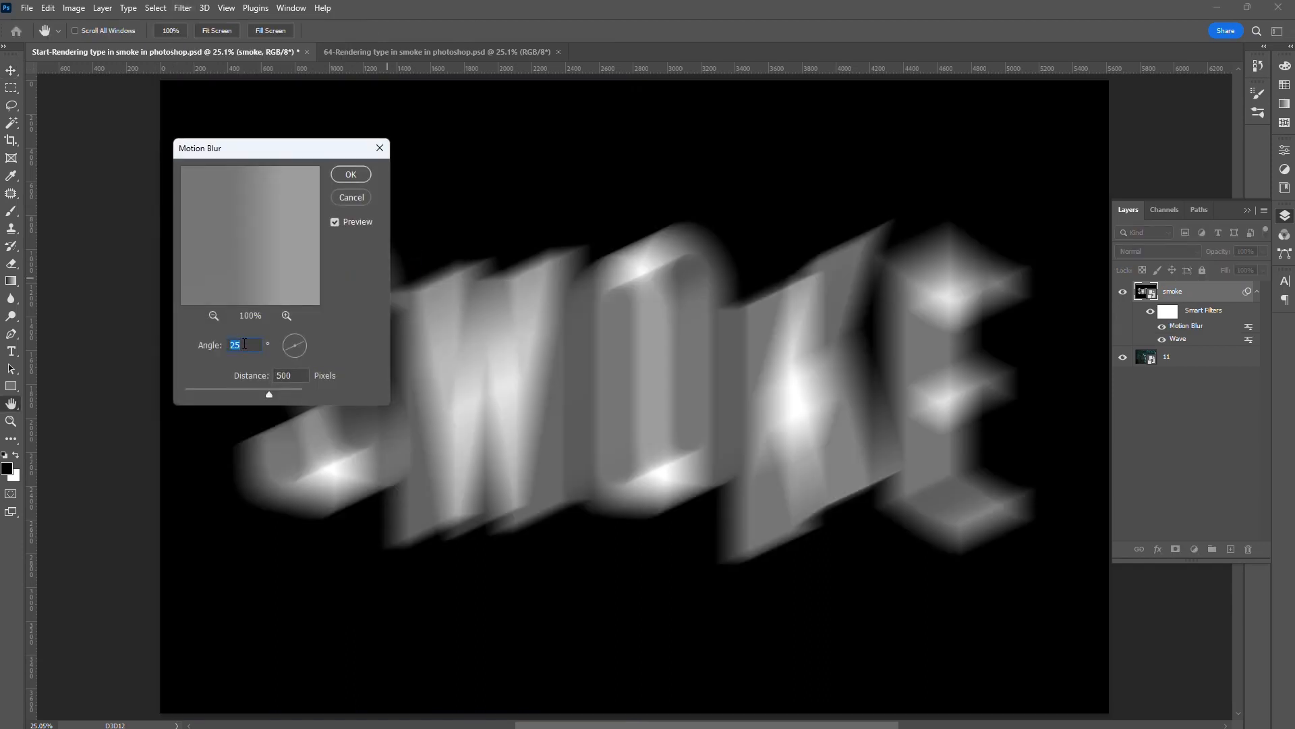
type("90")
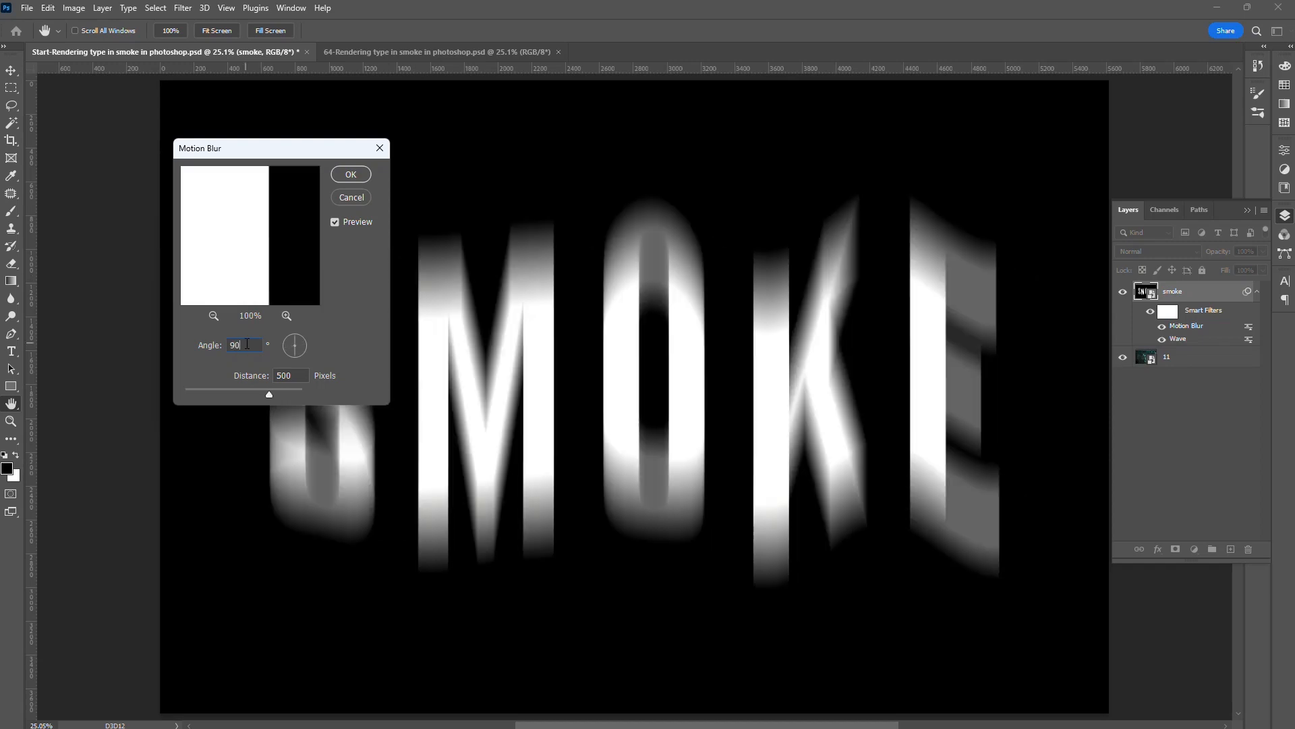
double_click(297, 377)
type("150")
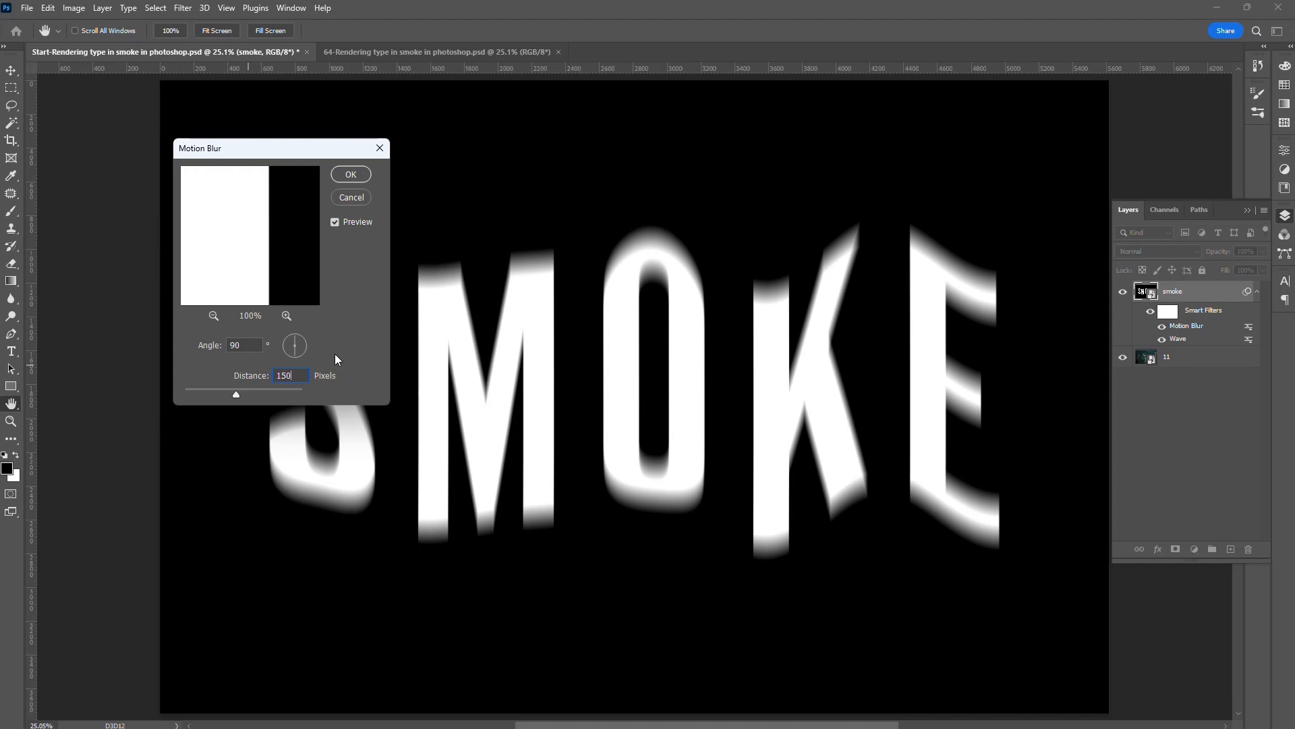
left_click(351, 175)
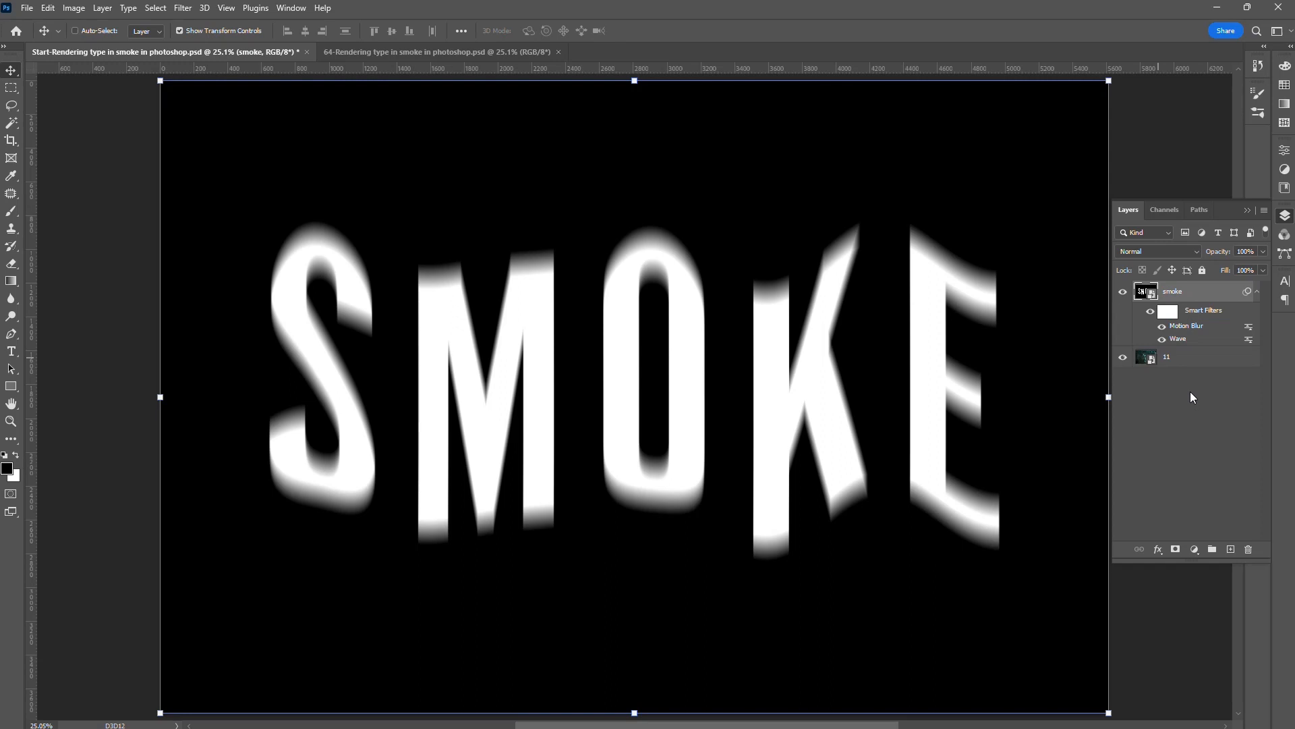
- Set the smoke layer's blend mode to Color Dodge
left_click(1240, 444)
left_click(1195, 251)
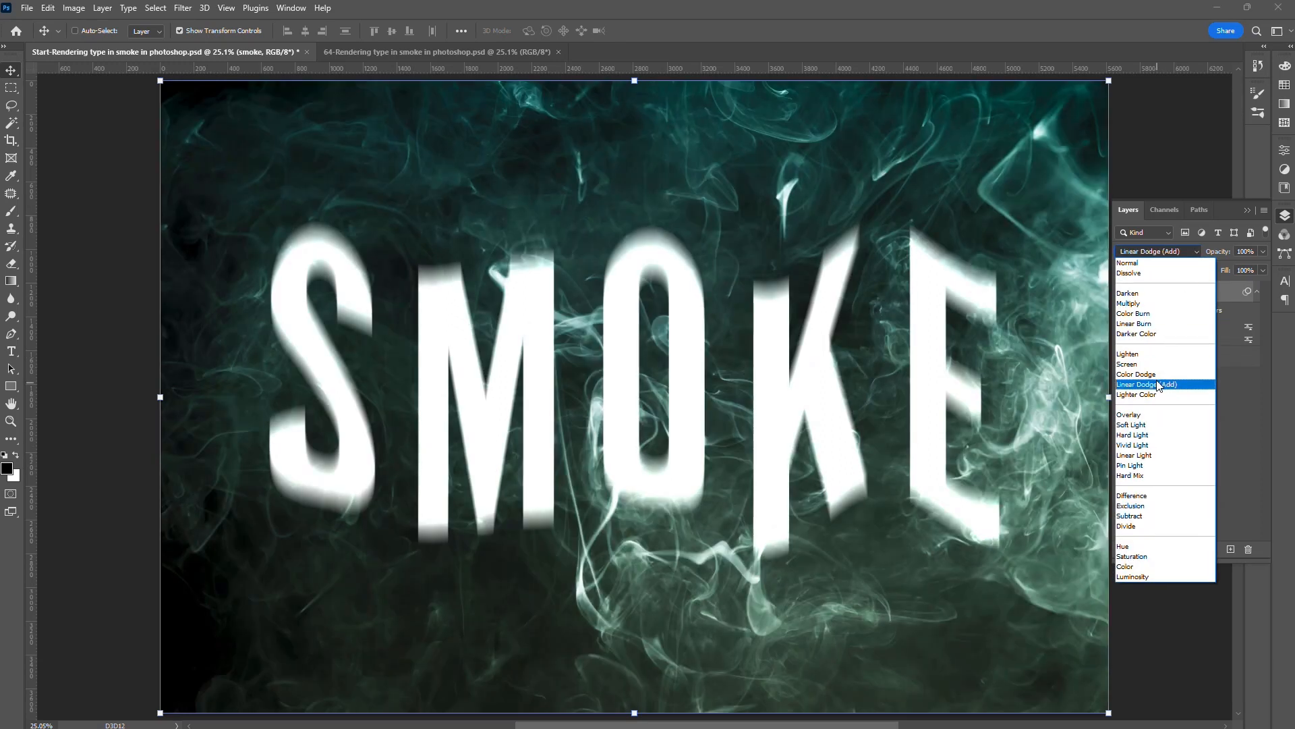
left_click(1155, 374)
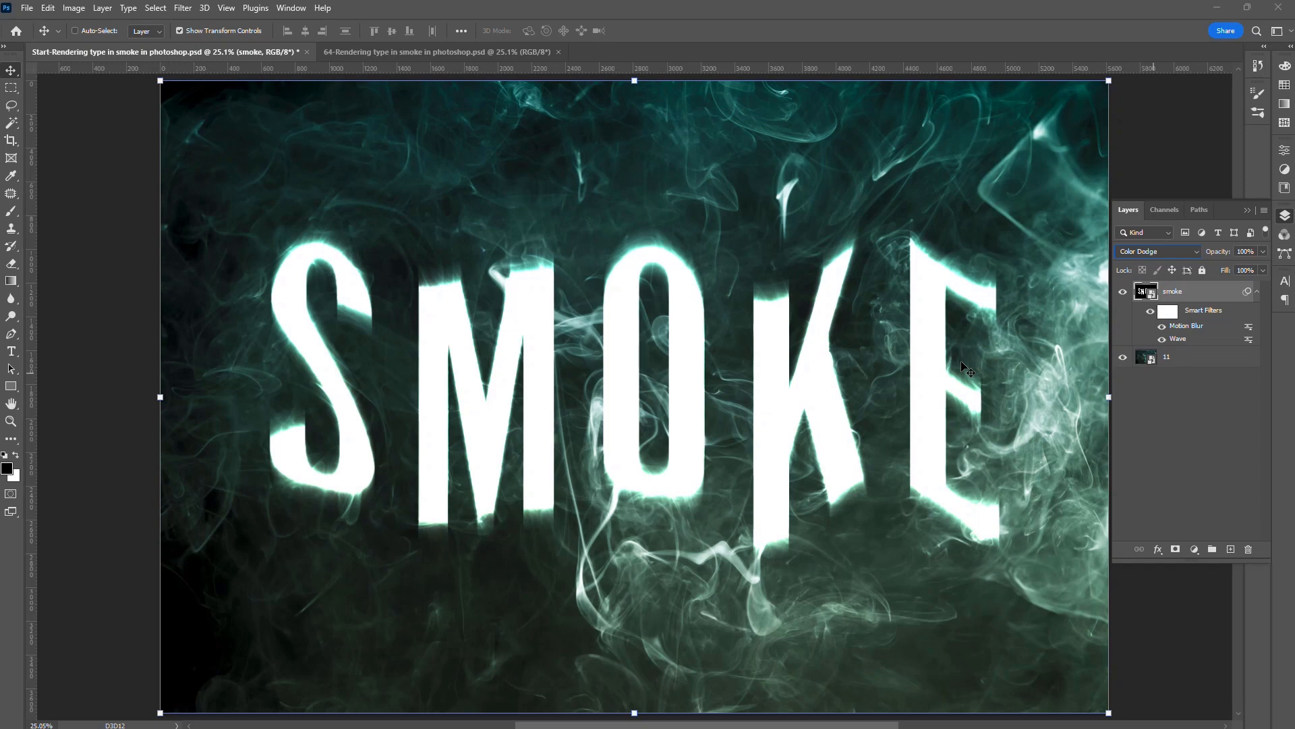
- Apply a Gaussian Blur with a 40-pixel radius to the smoke layer and set the layer's fill to 80%
left_click(182, 7)
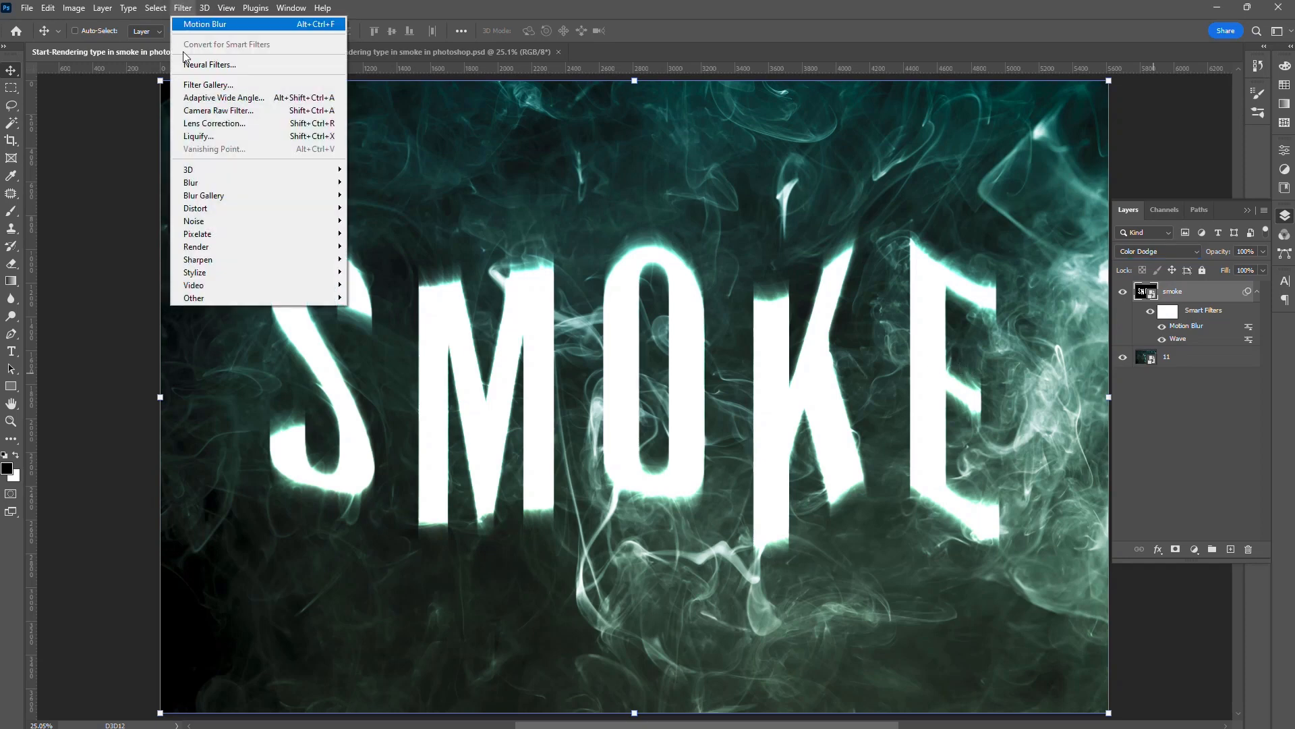
mouse_move(216, 181)
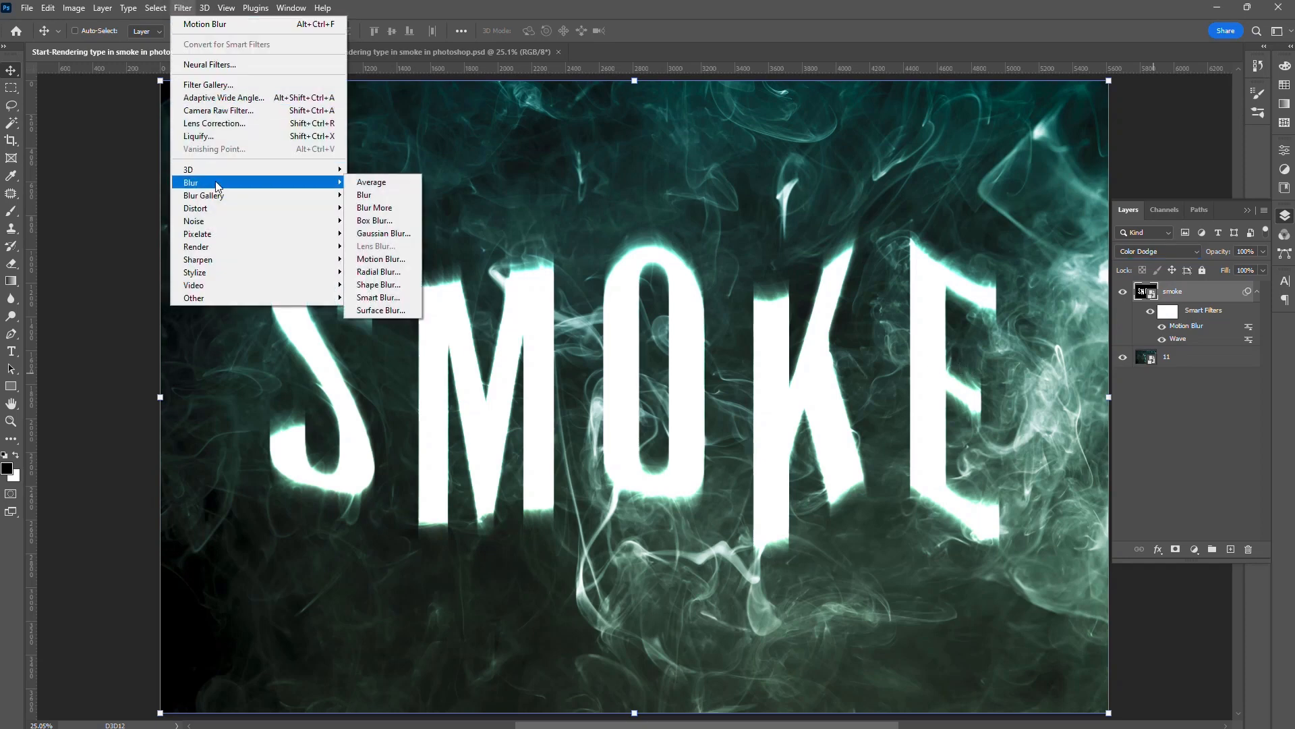
left_click(395, 234)
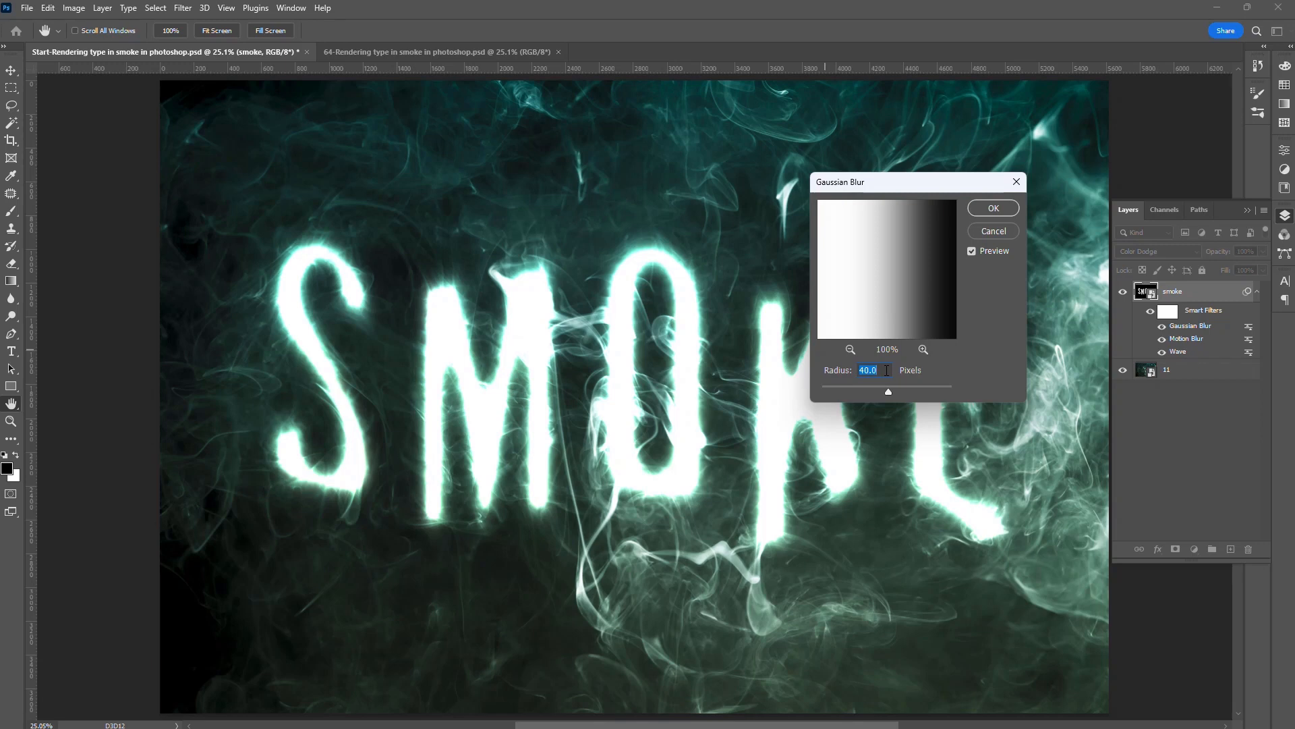
left_click(994, 209)
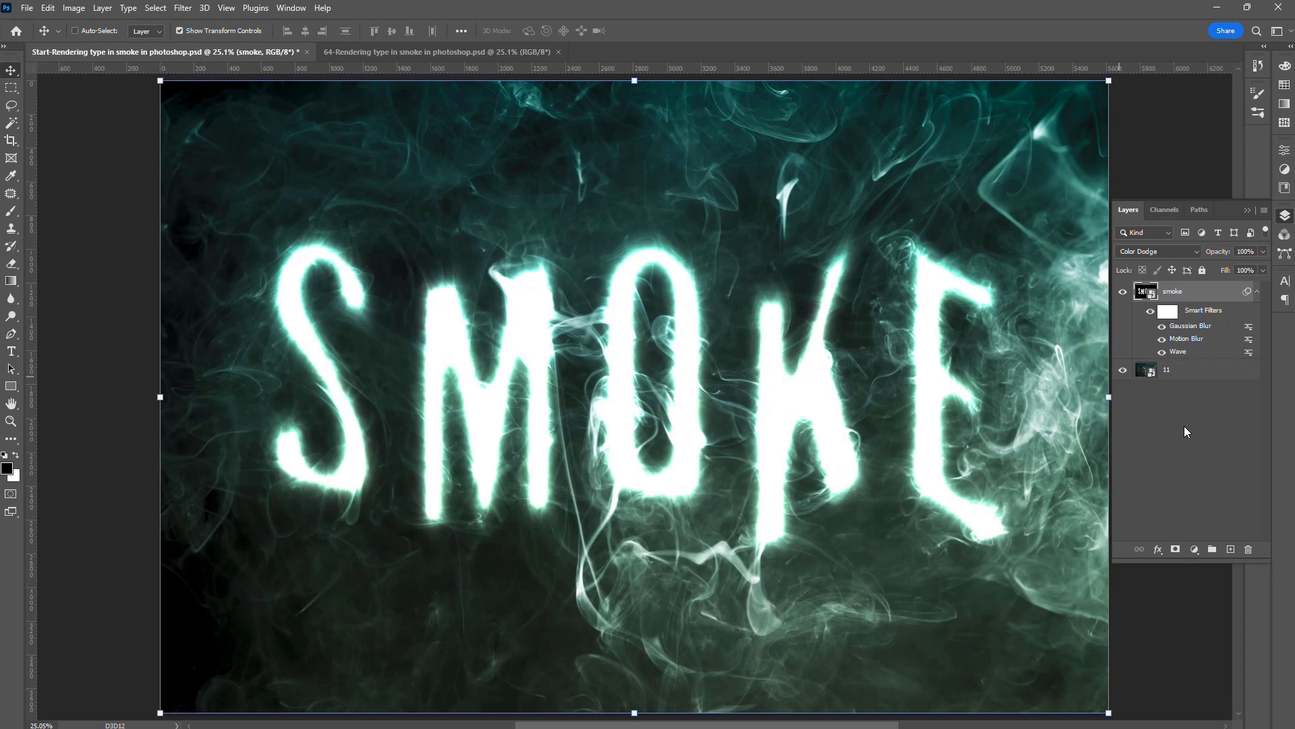
left_click(1239, 271)
type("80")
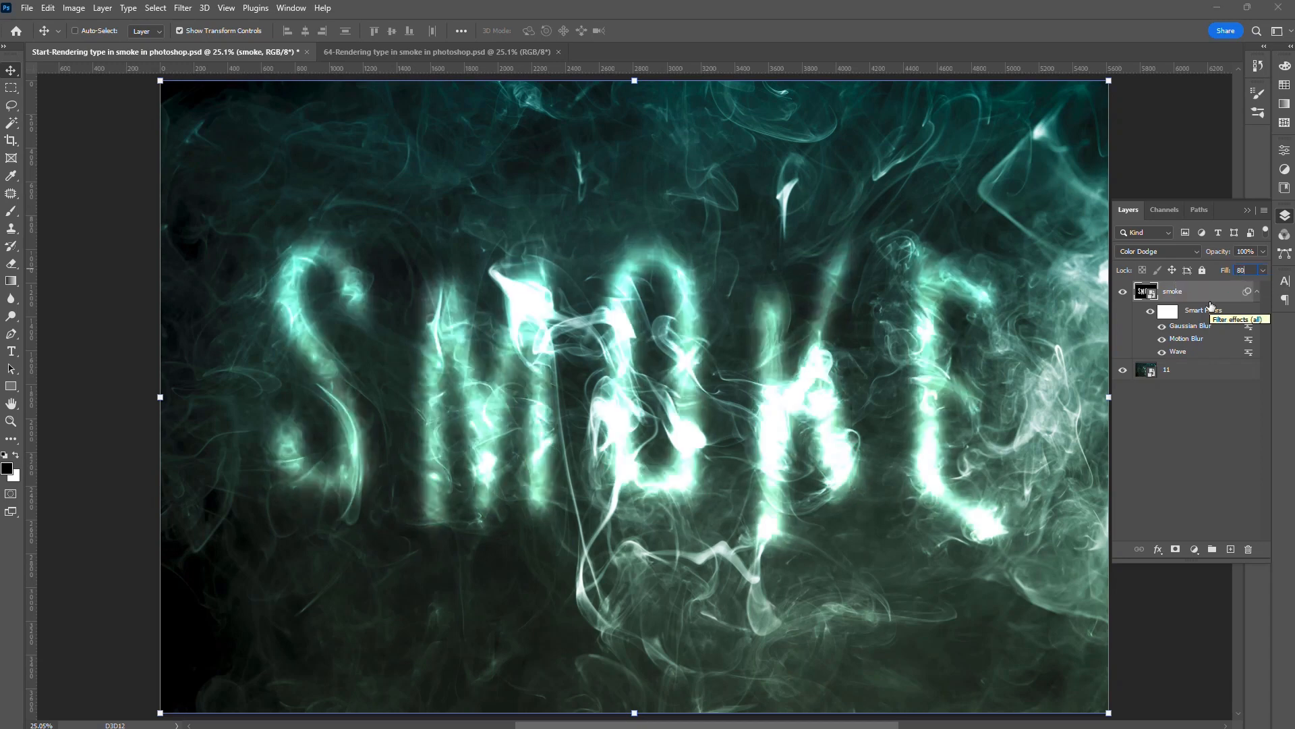